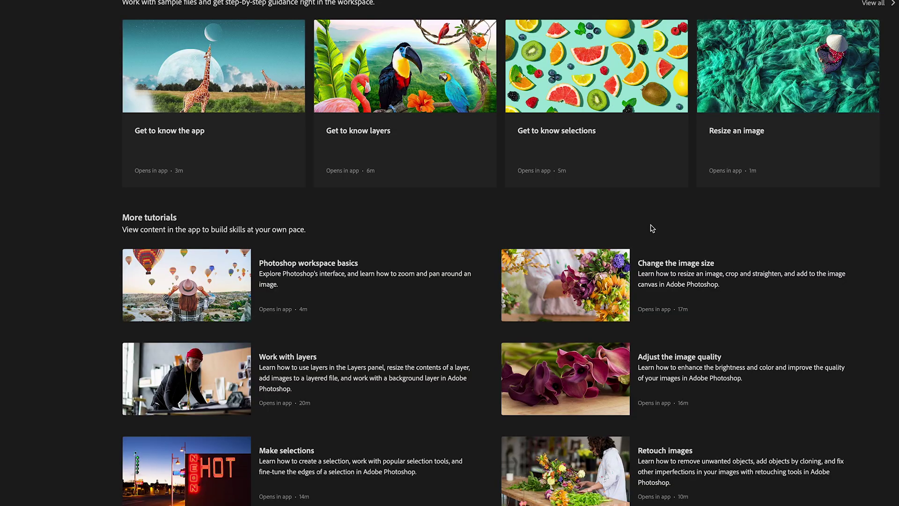
Open the New Document dialog from the Home screen with Ctrl+N.
key(ctrl+n)
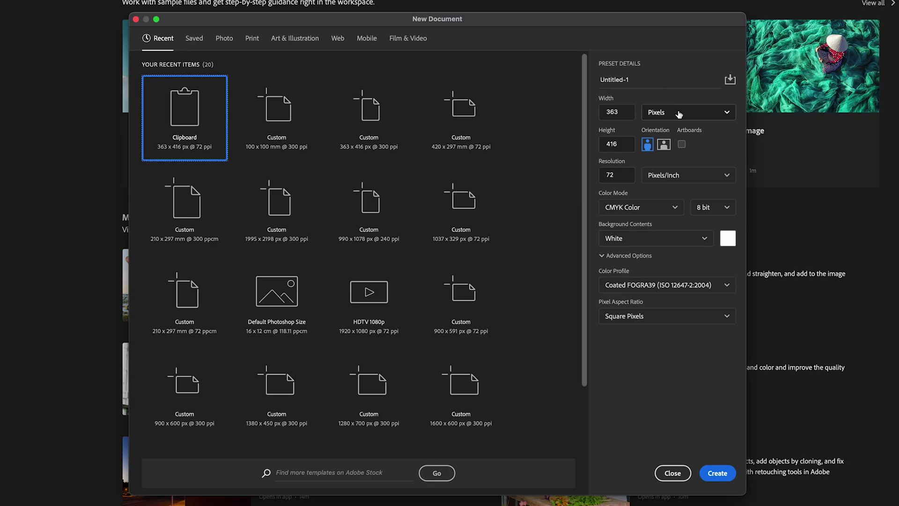
Switch the size units to millimetres and enter width 100, height 100 and resolution 300 ppi.
click(679, 112)
click(666, 181)
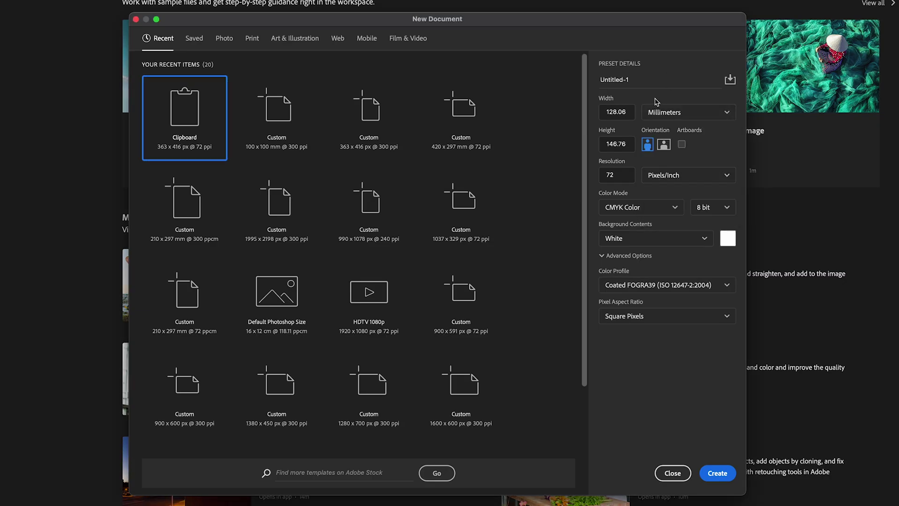
double_click(619, 113)
text(100)
double_click(615, 143)
text(1)
double_click(616, 173)
text(300)
click(669, 393)
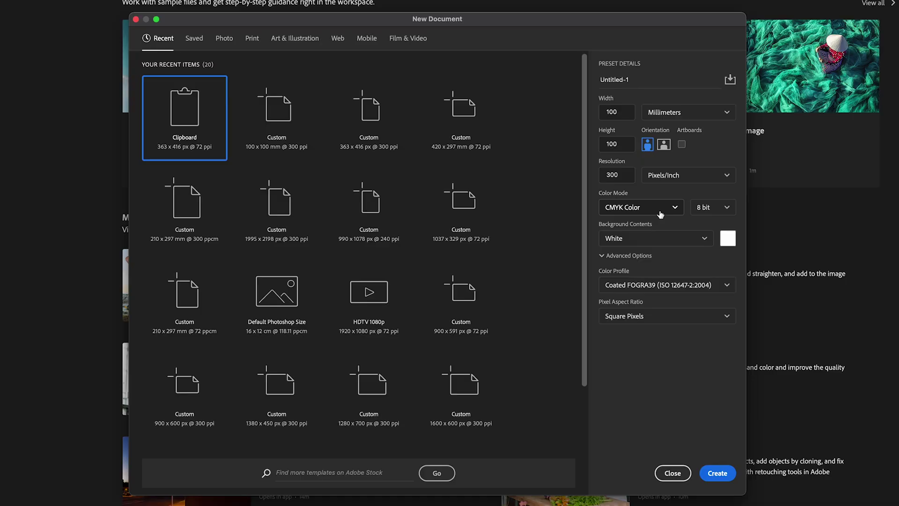
Set the colour mode to RGB Color and create the blank 100 x 100 mm document.
click(660, 214)
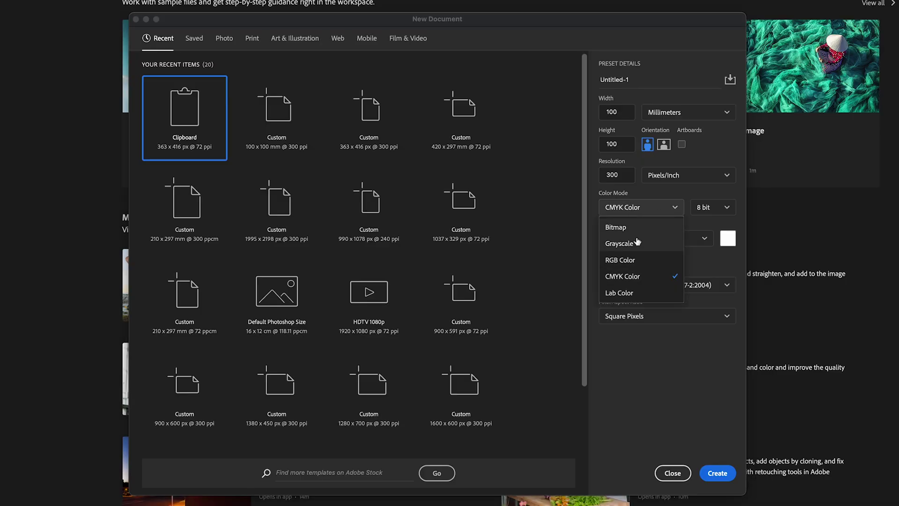
click(629, 259)
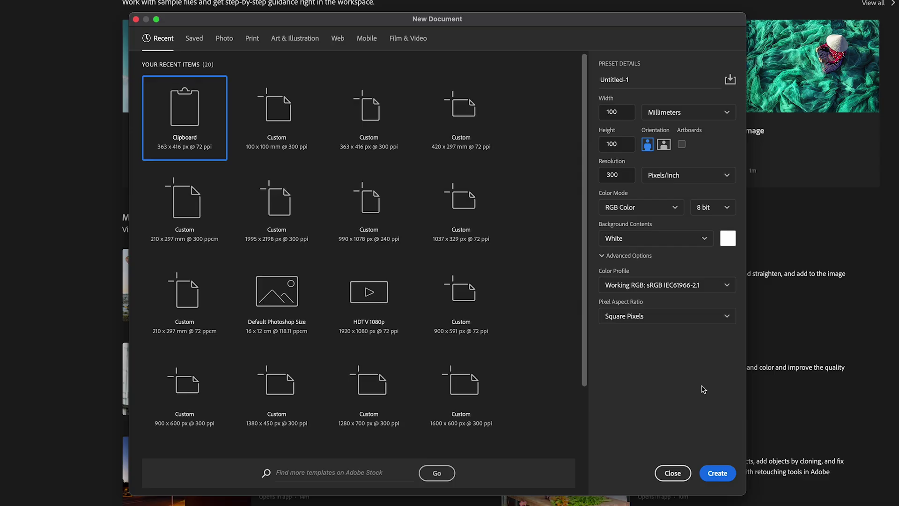
click(717, 474)
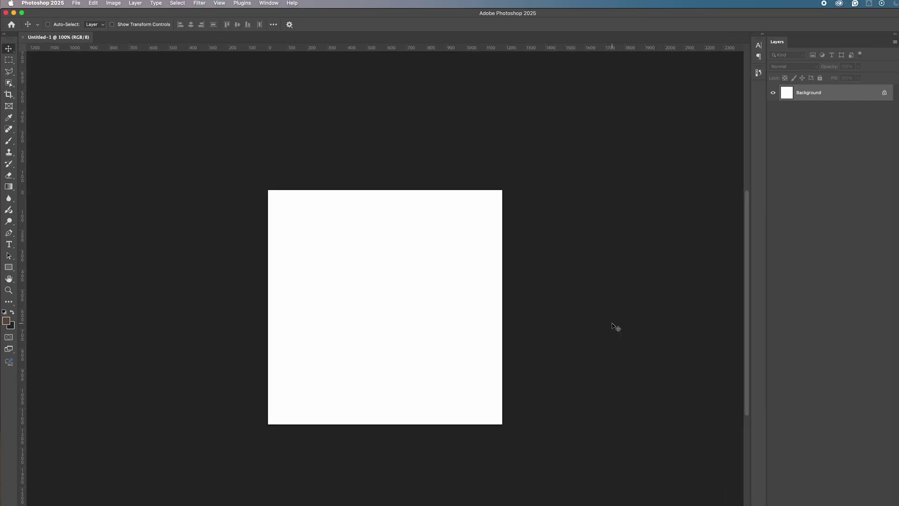
Paste the yellow PG logo as pixels and scale it down to about 66%.
scroll(469, 241, left, 3)
scroll(469, 241, down, 1)
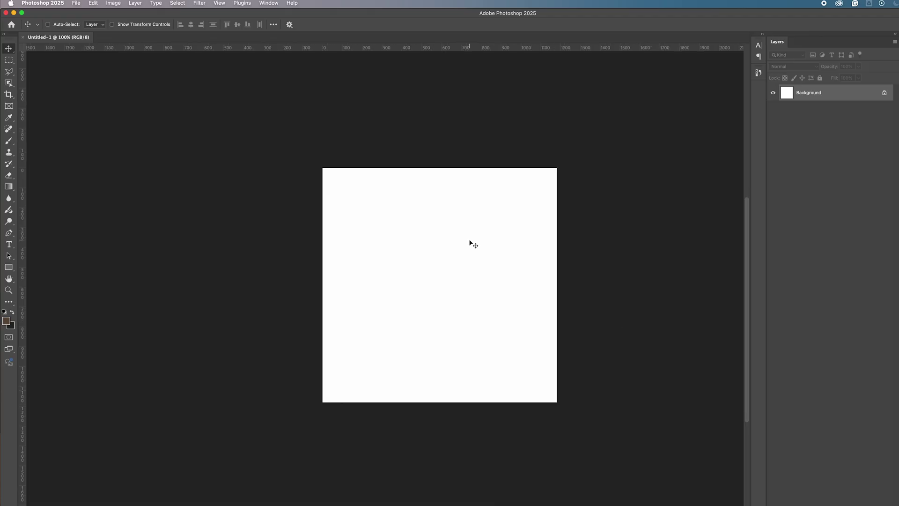
key(super+v)
click(544, 252)
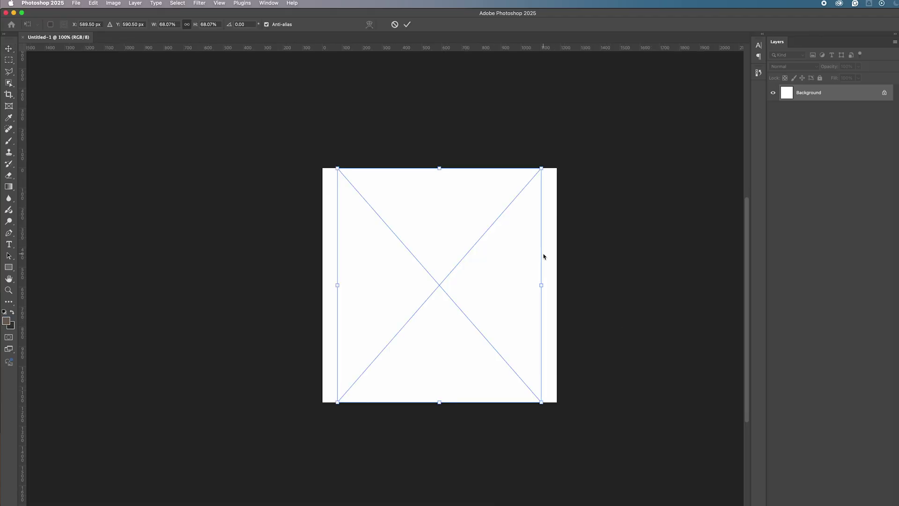
drag(542, 285, 536, 285)
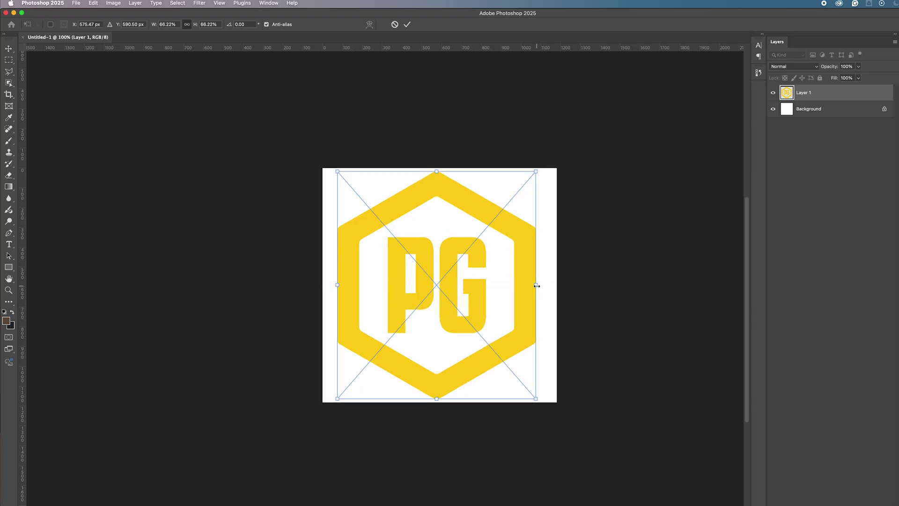
key(Return)
Centre the logo horizontally and vertically on the canvas, then deselect.
key(super+a)
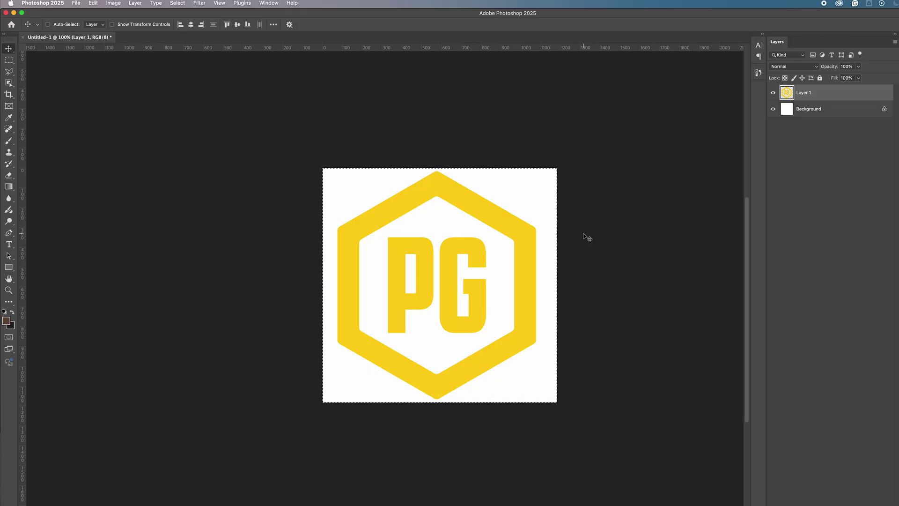
click(191, 25)
click(237, 25)
key(super+d)
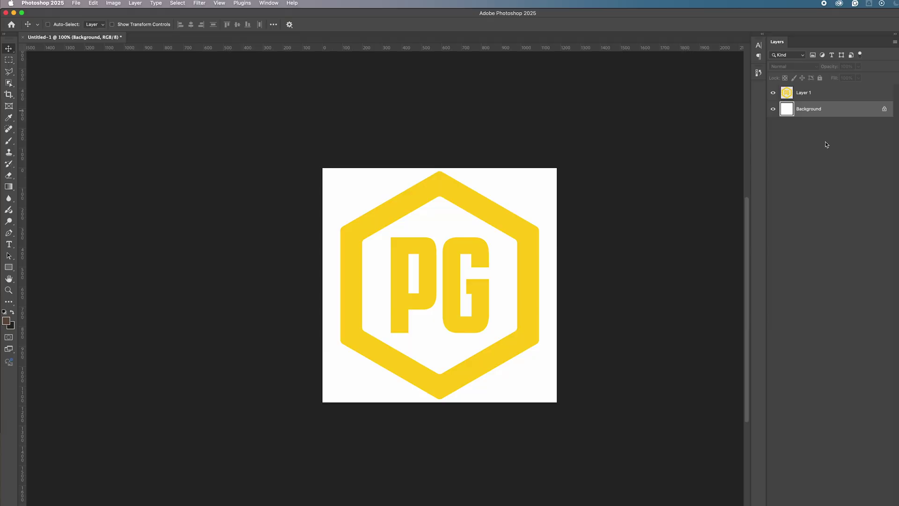
Fill the Background layer with Black using Edit > Fill.
click(95, 3)
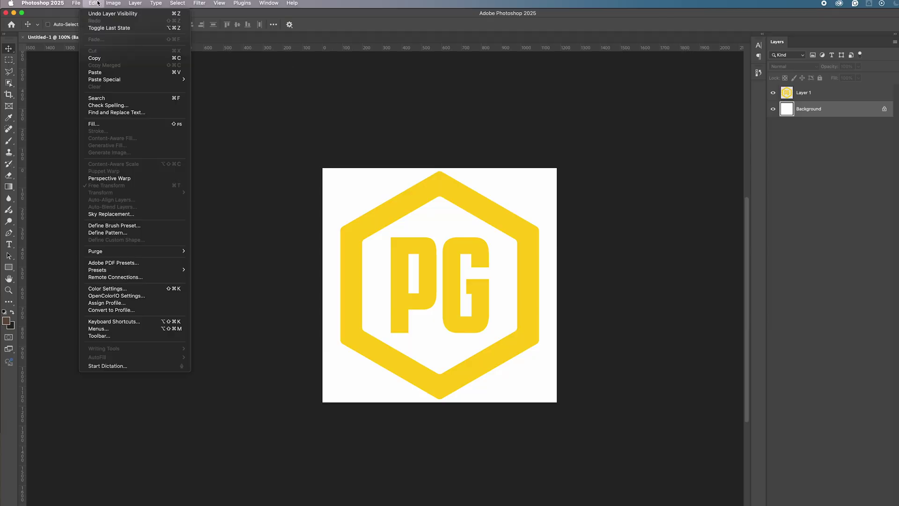
click(121, 125)
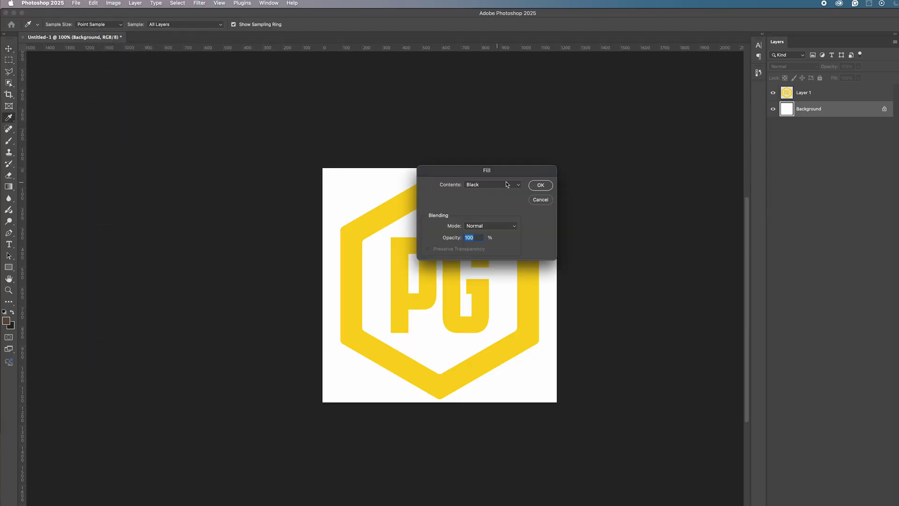
click(543, 185)
key(v)
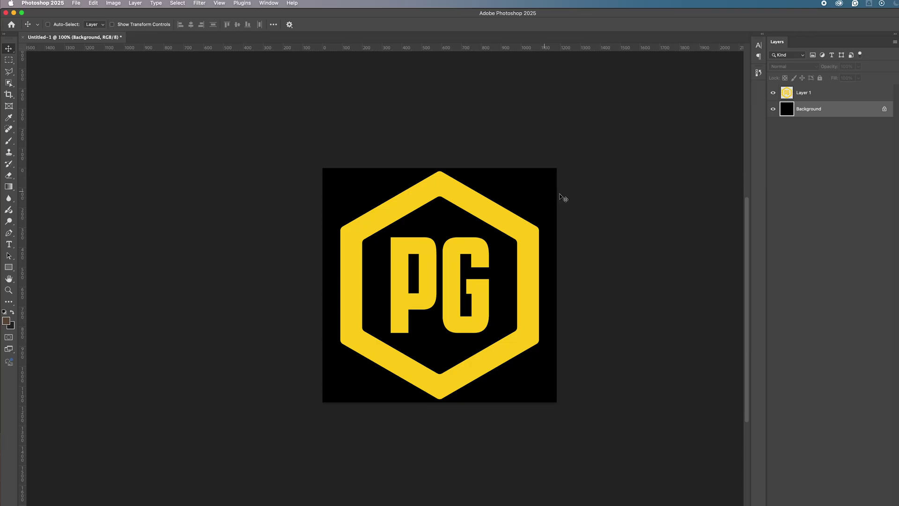
click(829, 96)
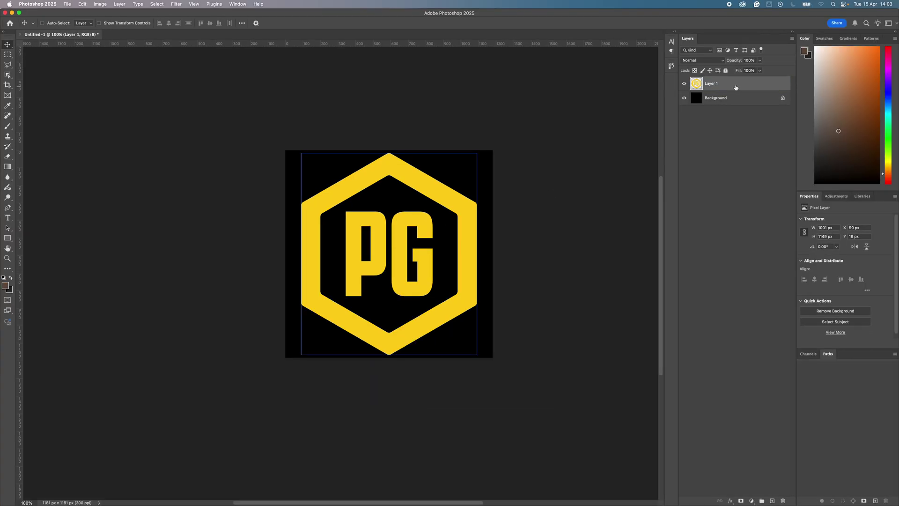
Duplicate Layer 1 as Layer 1 copy and hide the original Layer 1.
click(791, 41)
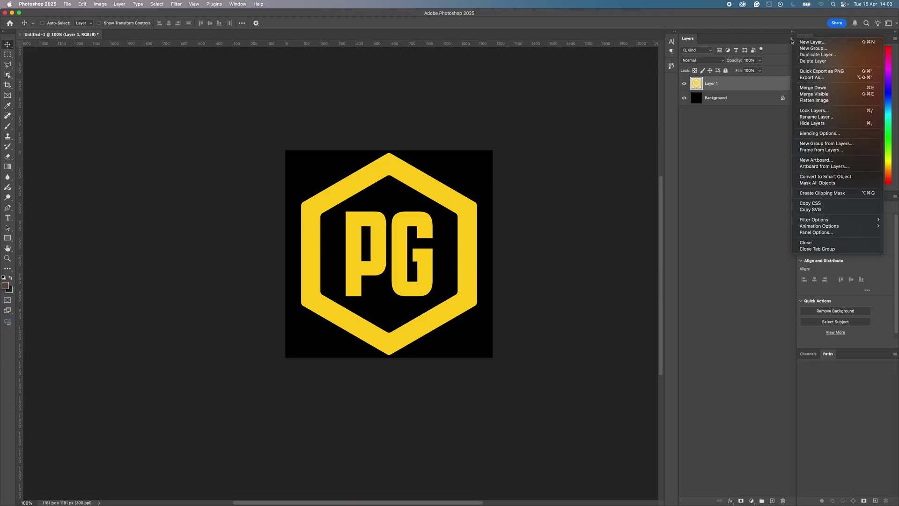
click(811, 56)
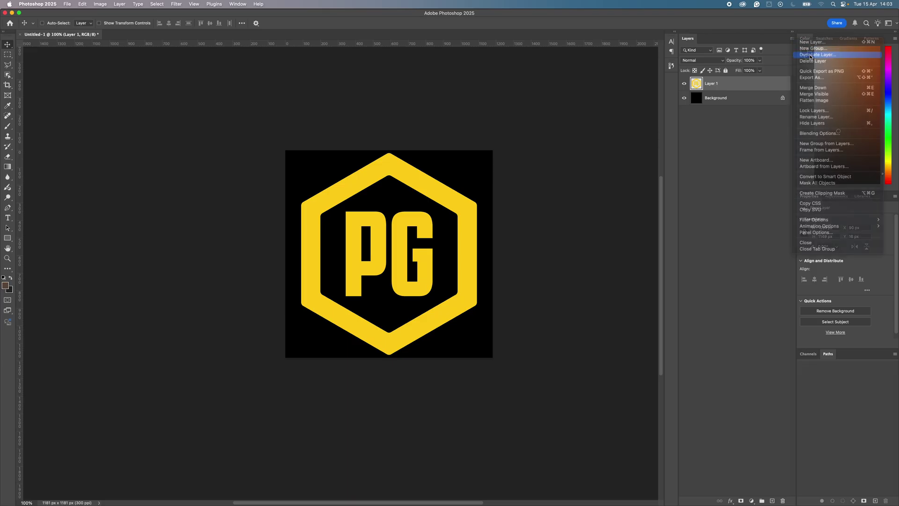
click(517, 234)
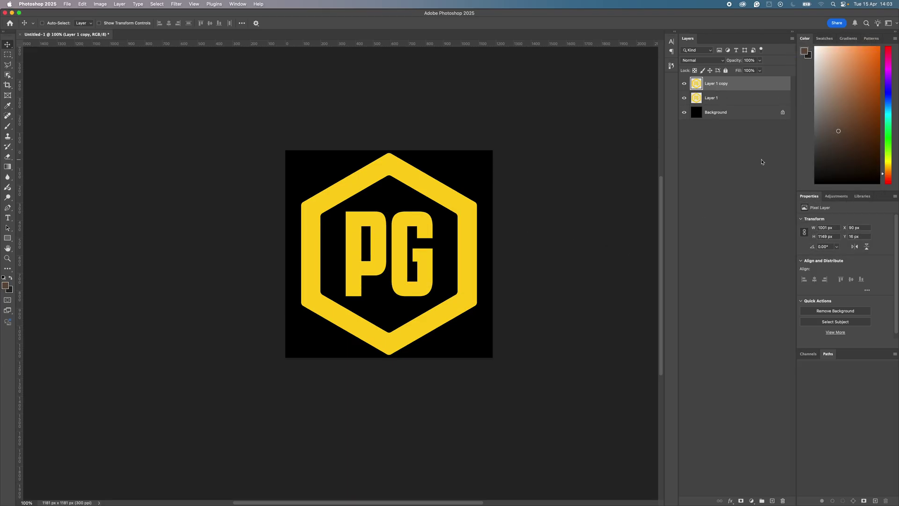
click(684, 98)
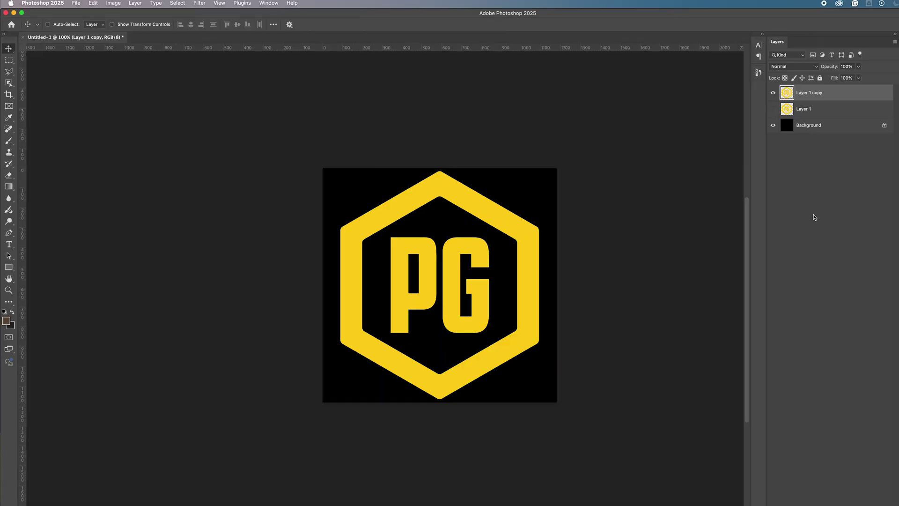
Give Layer 1 copy a bright green (#2afc20) Color Overlay layer style.
double_click(834, 95)
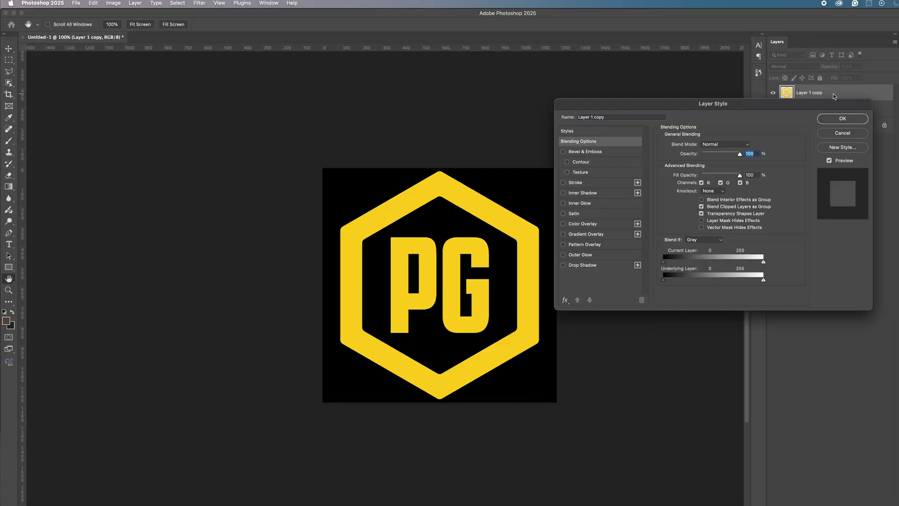
click(589, 226)
click(747, 145)
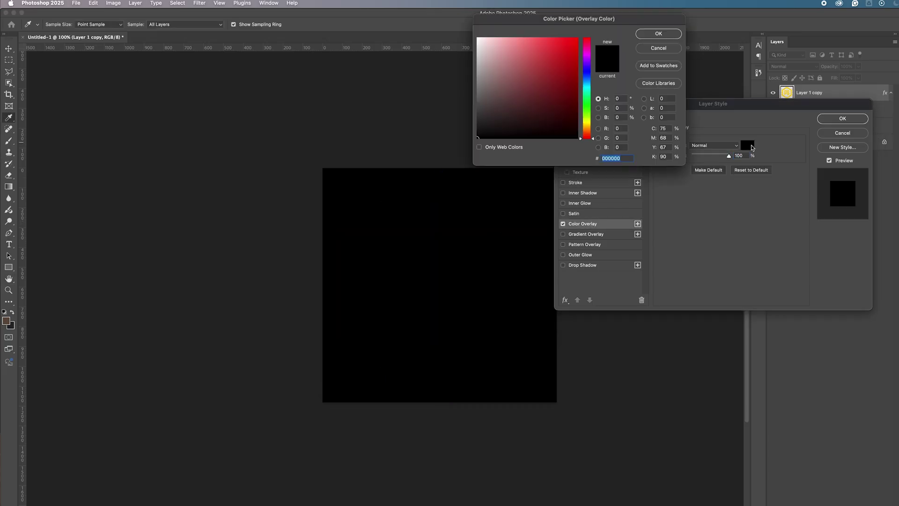
drag(552, 77, 565, 39)
click(587, 105)
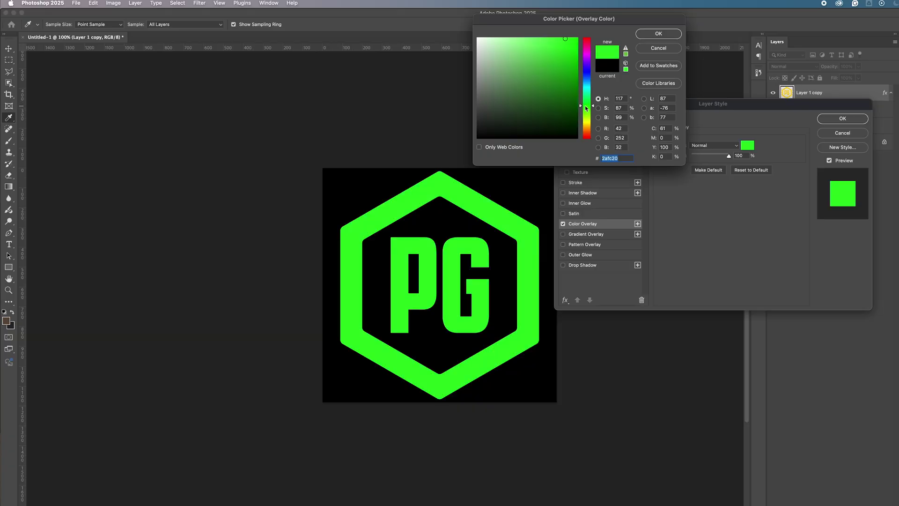
click(647, 37)
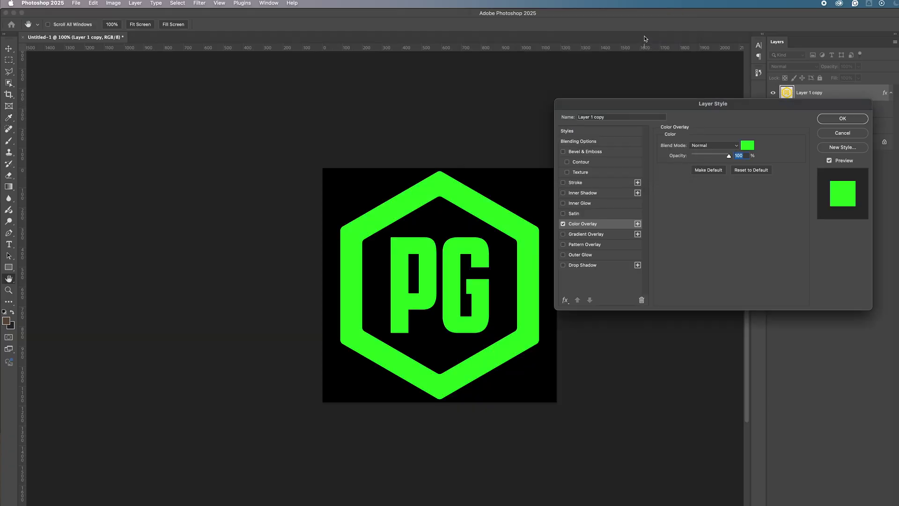
click(824, 122)
Show Layer 1 again and flick the green copy on and off, leaving it hidden.
click(773, 125)
click(774, 94)
click(773, 94)
click(774, 94)
click(773, 95)
click(773, 94)
click(773, 94)
click(773, 94)
click(774, 94)
click(773, 94)
click(773, 95)
click(774, 94)
click(774, 94)
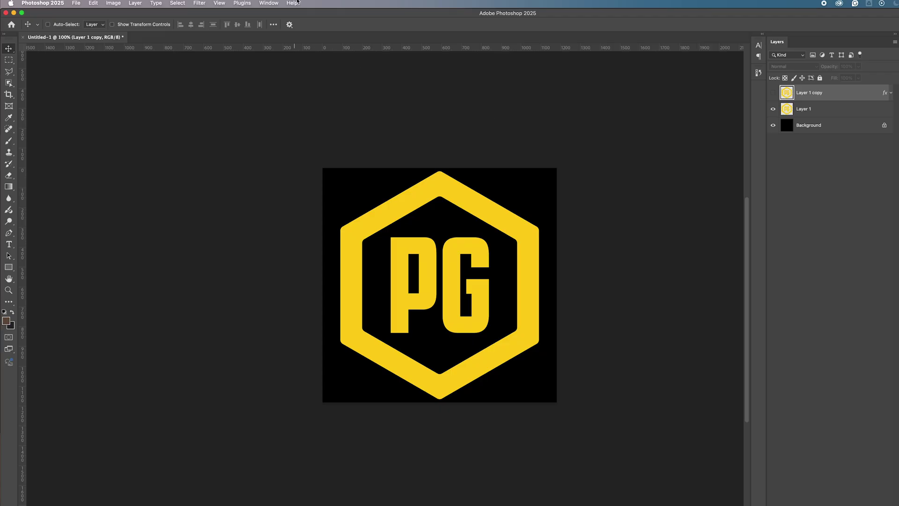
Create a video timeline from the layers, keeping the green copy hidden and no layer selected.
click(267, 3)
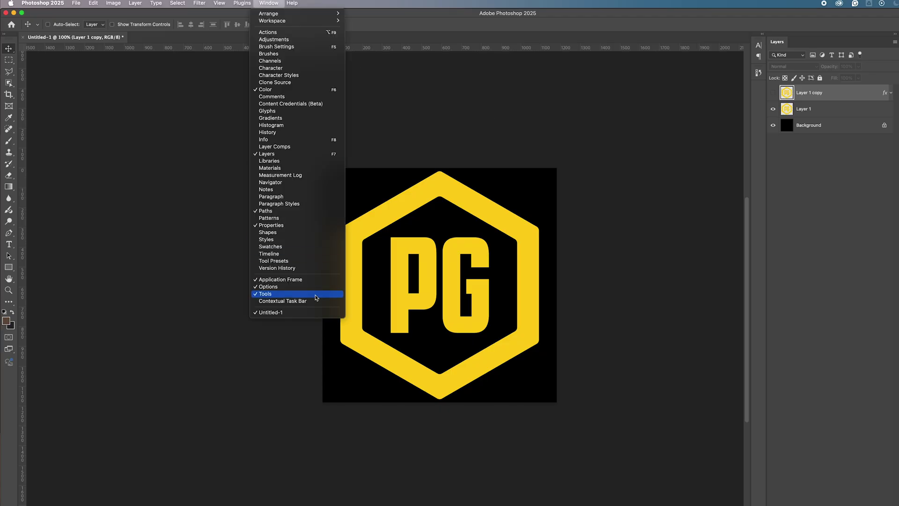
click(289, 255)
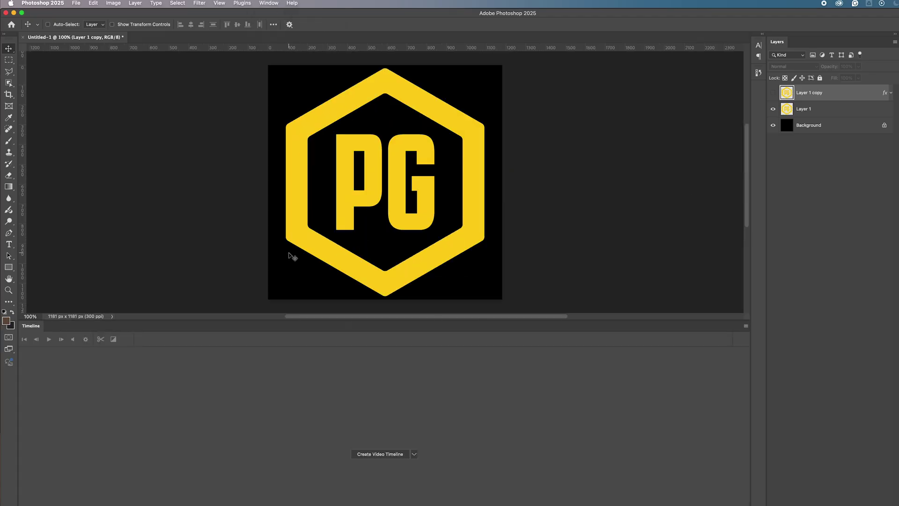
click(380, 454)
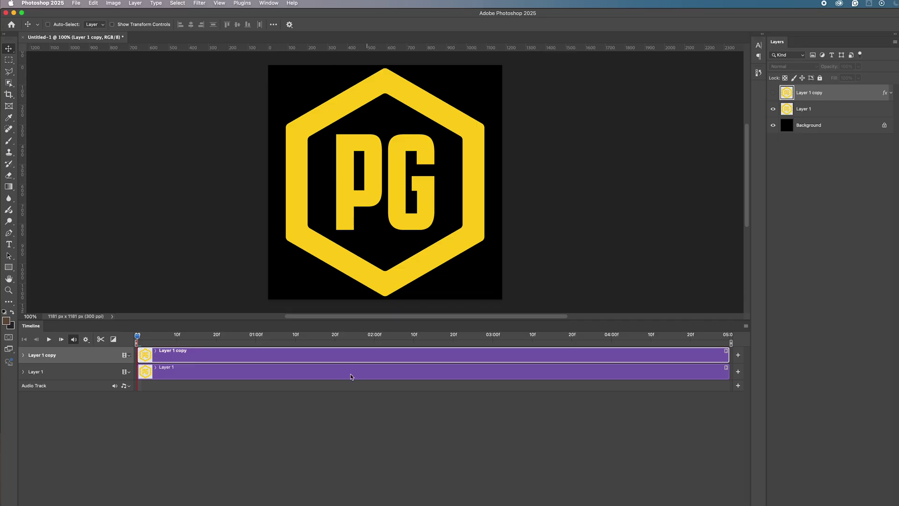
click(773, 93)
click(773, 93)
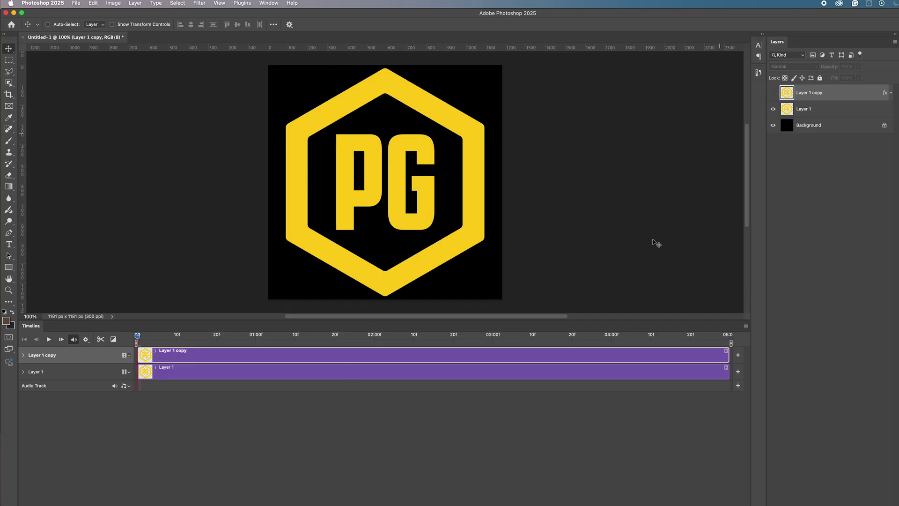
click(228, 470)
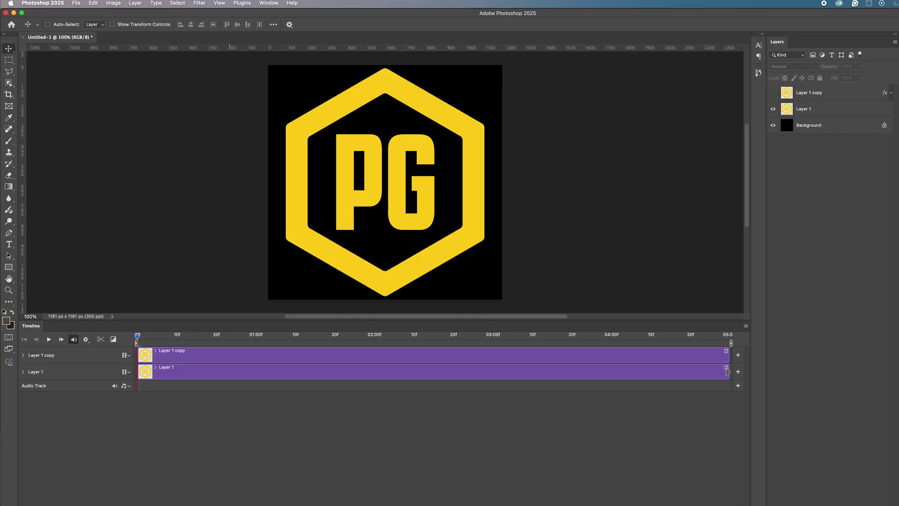
Trim the Layer 1 and Layer 1 copy clips to end at frame 5, then scrub to check.
drag(728, 372, 157, 369)
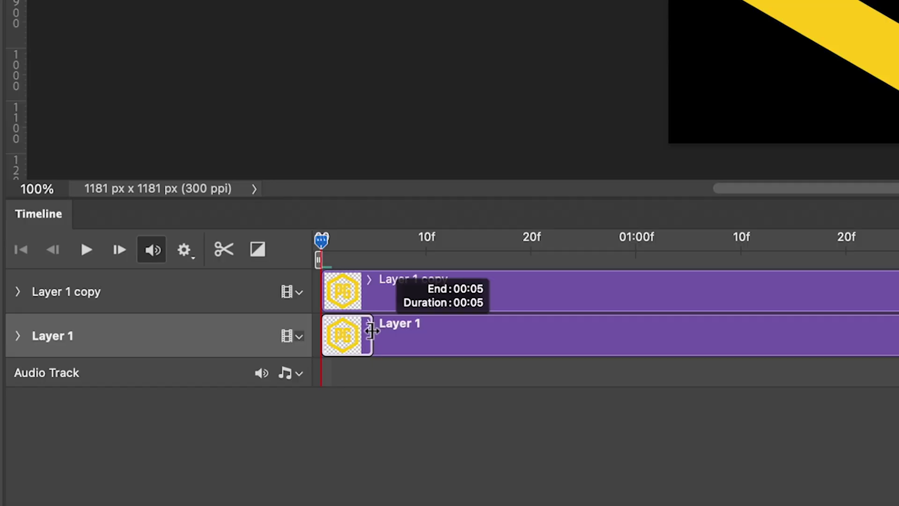
drag(371, 331, 371, 331)
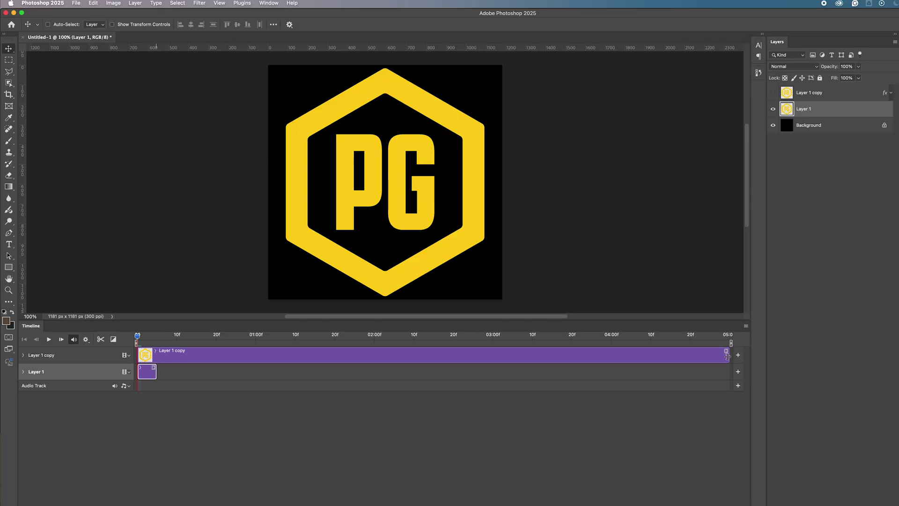
mouse_move(728, 354)
mouse_down()
mouse_move(155, 354)
mouse_move(171, 355)
mouse_up()
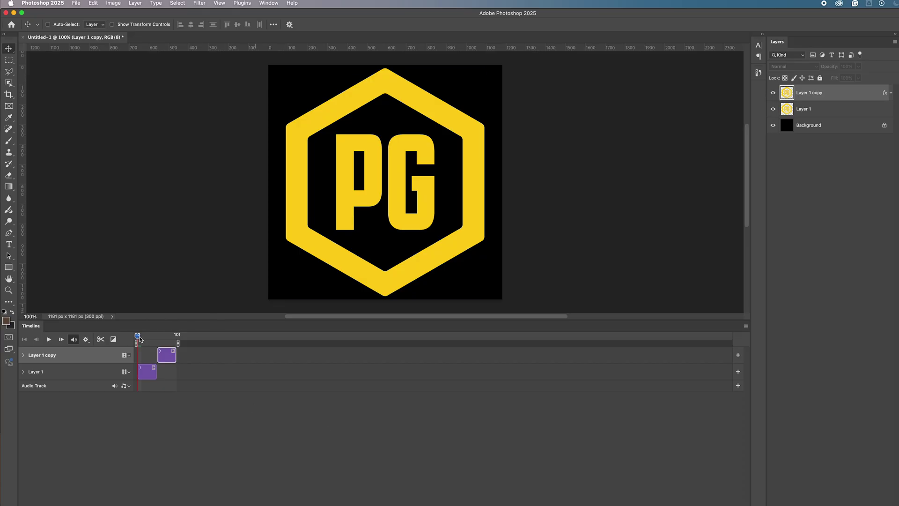
drag(139, 338, 161, 338)
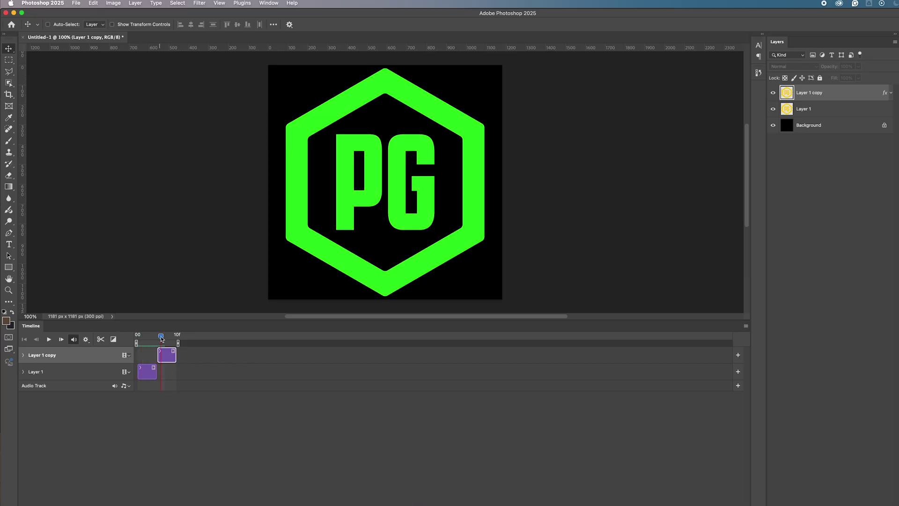
drag(161, 338, 121, 336)
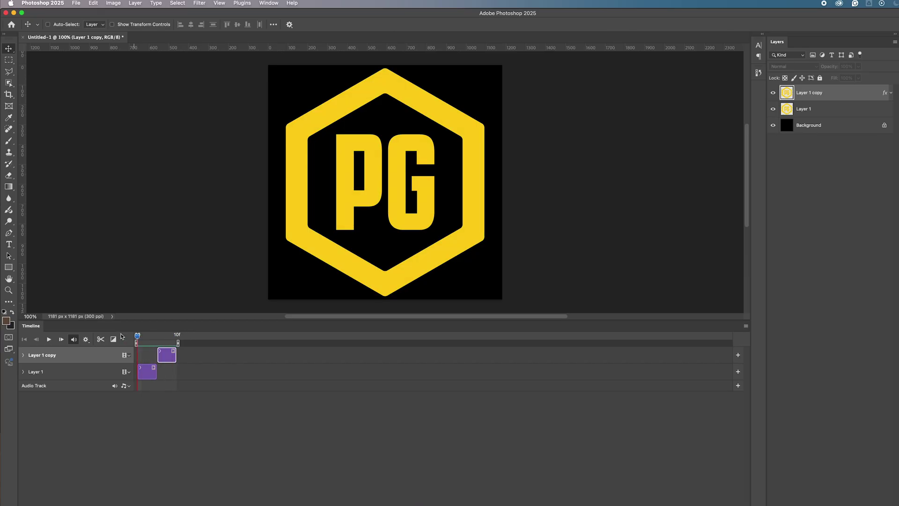
Check Loop Playback in the Timeline options and play the yellow-green animation.
click(746, 328)
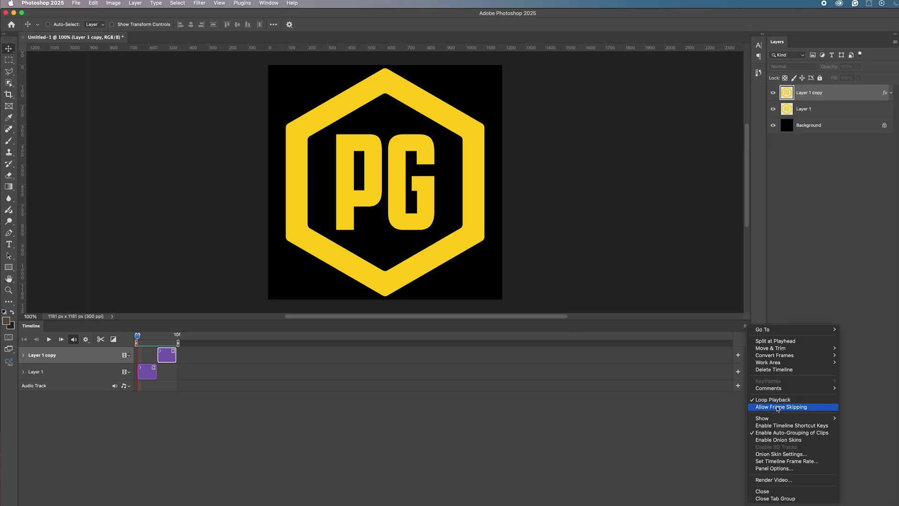
click(572, 423)
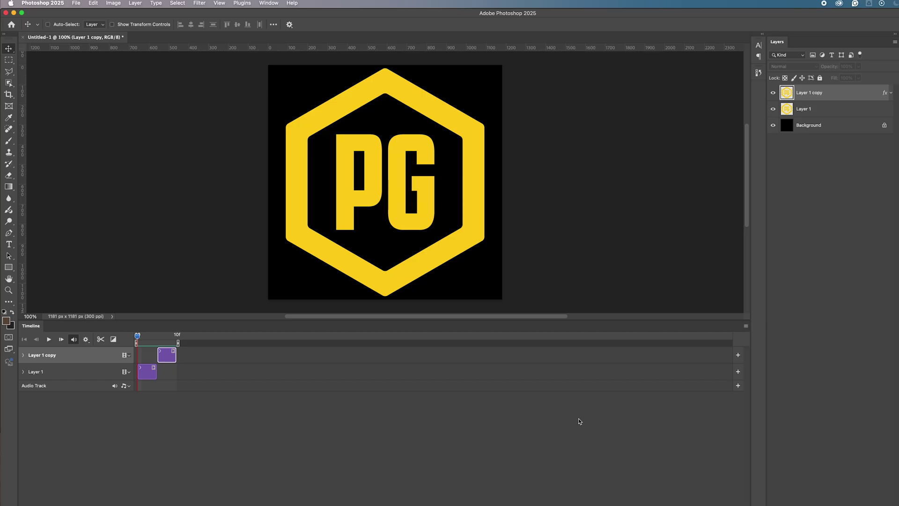
click(572, 420)
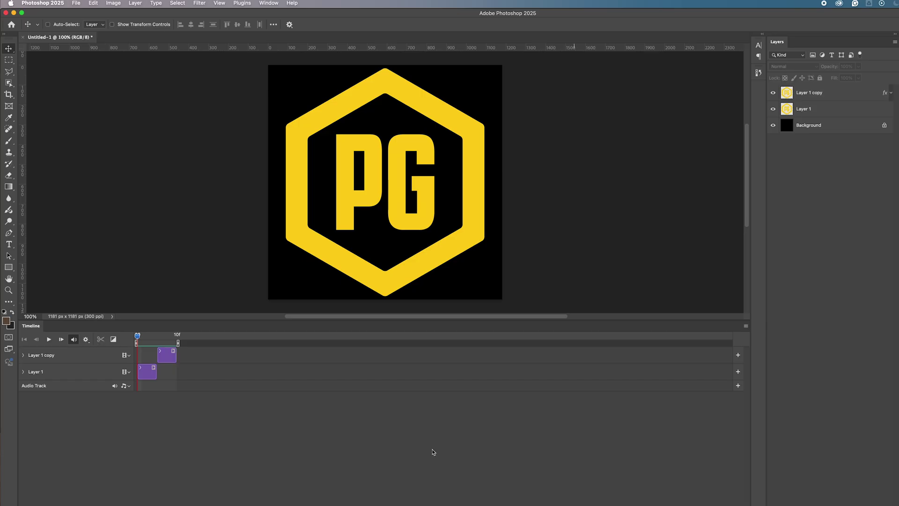
click(49, 339)
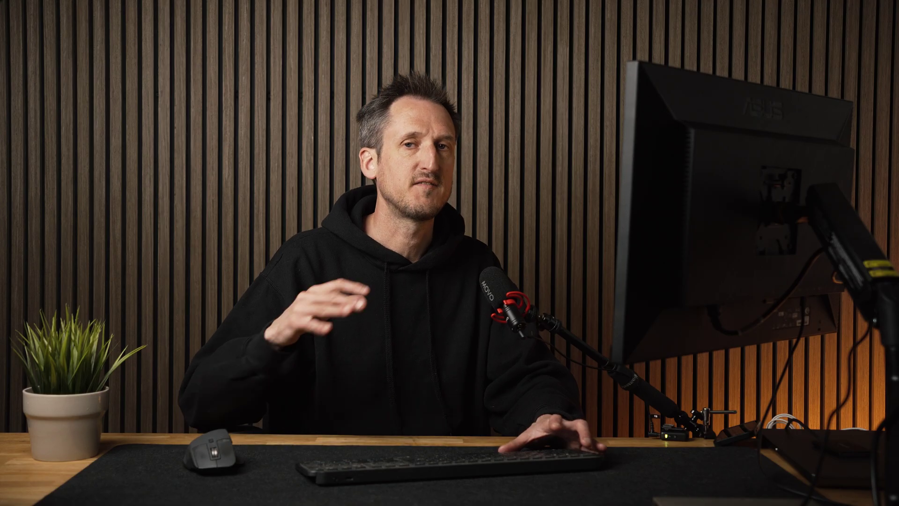
Open Save for Web (Legacy) and preview the flashing animation at full size.
click(75, 3)
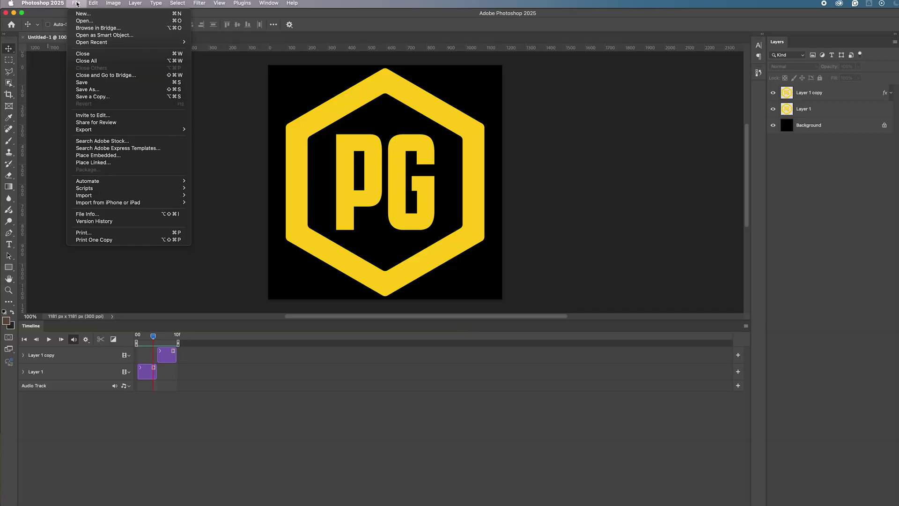
mouse_move(108, 129)
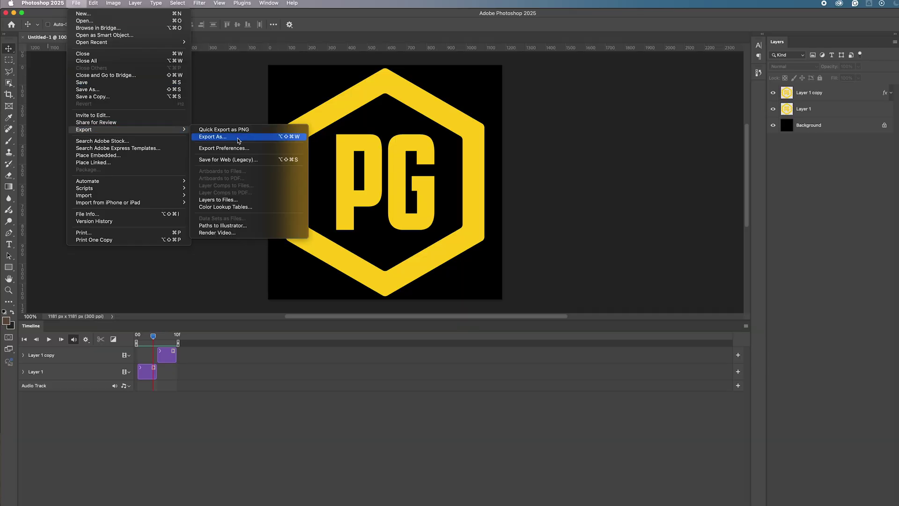
click(228, 161)
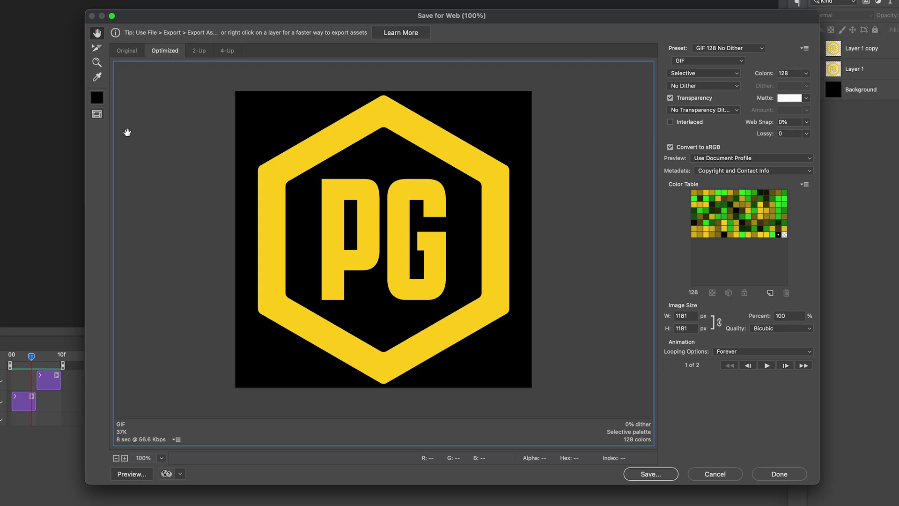
click(766, 365)
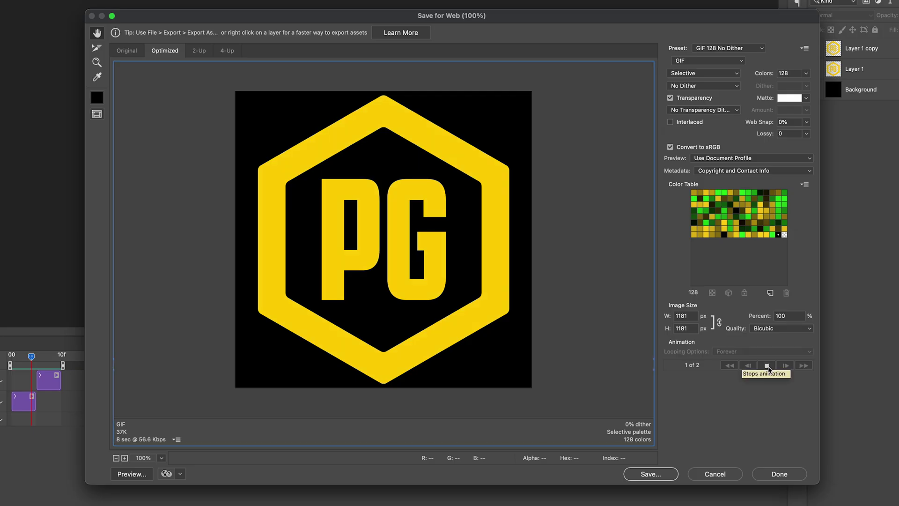
click(767, 366)
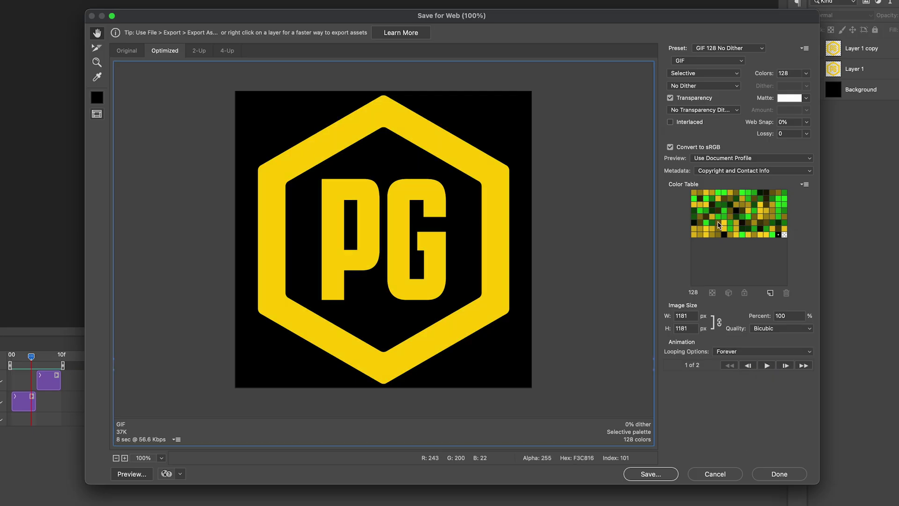
Set the GIF width to 32 px, preview it, and save it as FAV-Flash.
double_click(688, 316)
text(32)
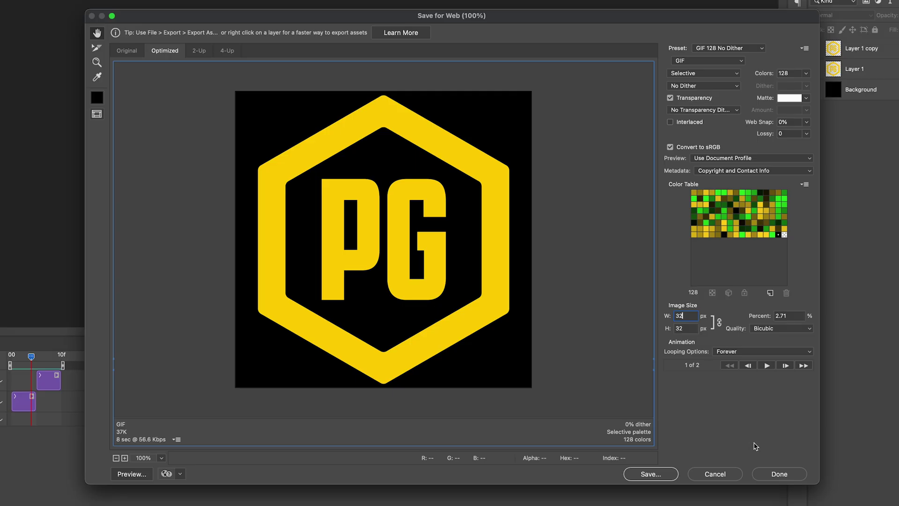
key(Tab)
click(766, 366)
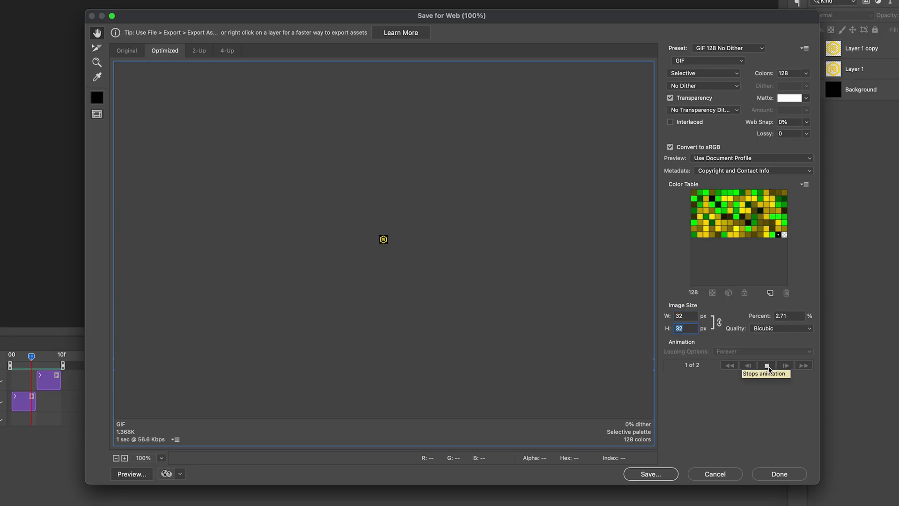
click(767, 365)
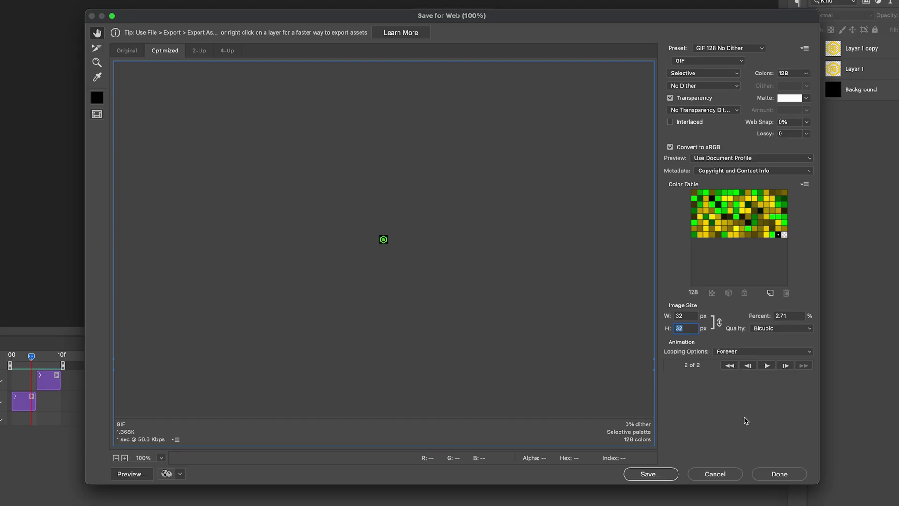
click(650, 473)
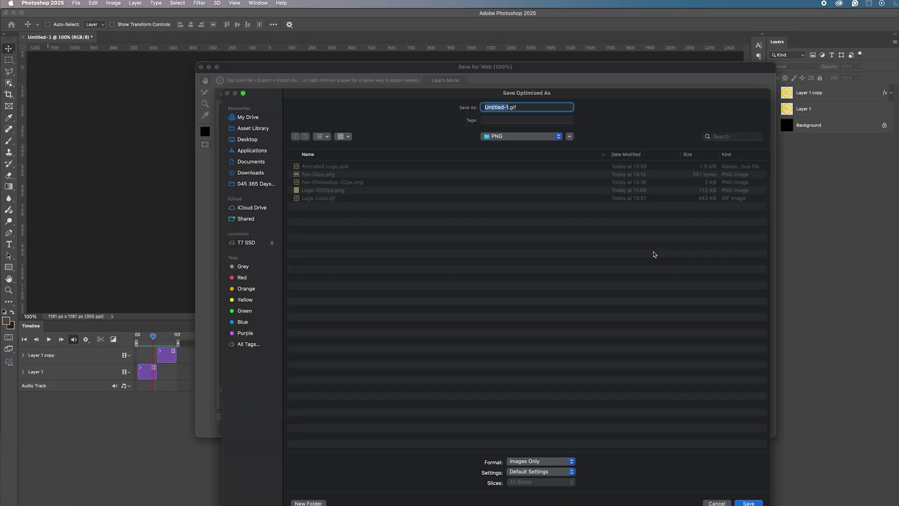
text(FAV-Flash)
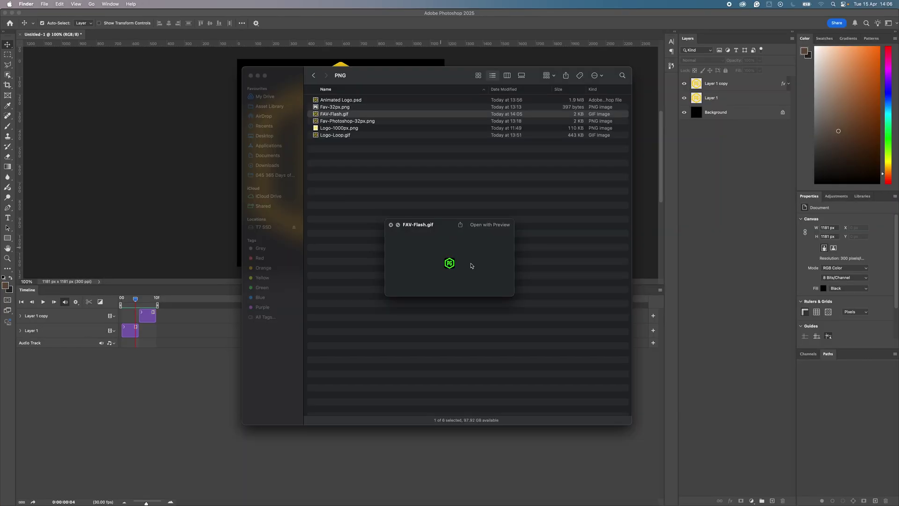